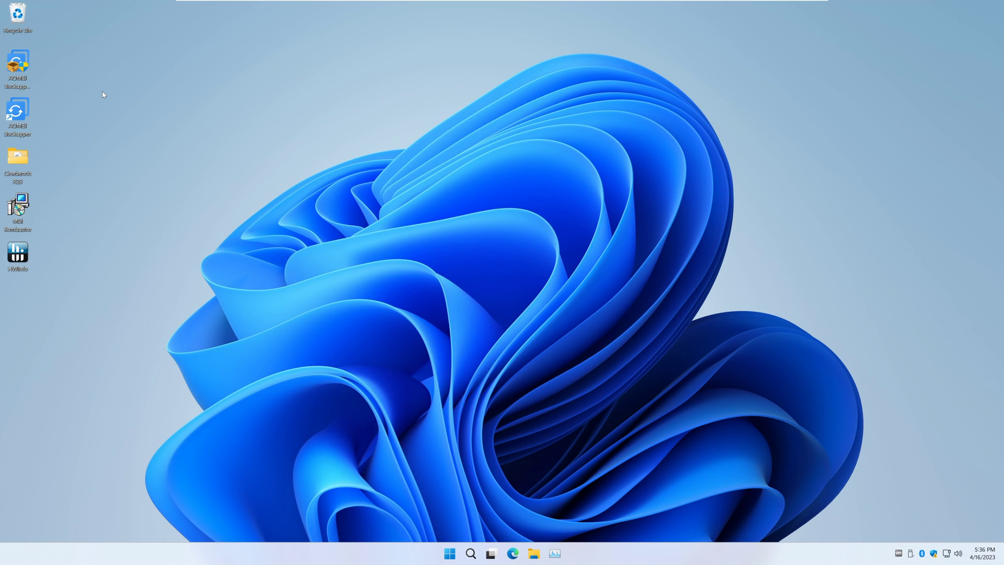
Launch AOMEI Backupper from its desktop shortcut, bringing up the User Account Control prompt
{"action": "mouse_move", "coordinate": [829, 2]}
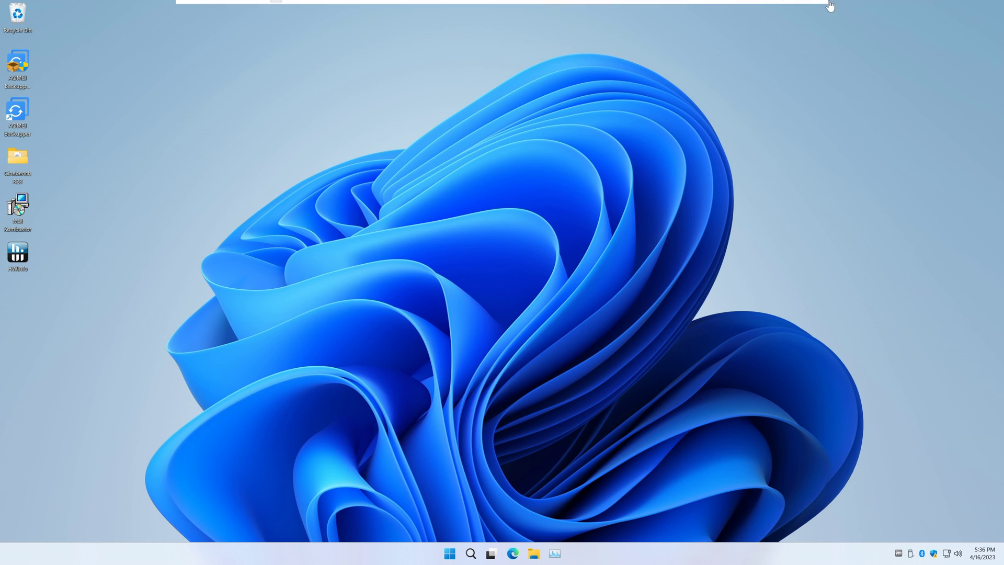
{"action": "left_click", "coordinate": [708, 9]}
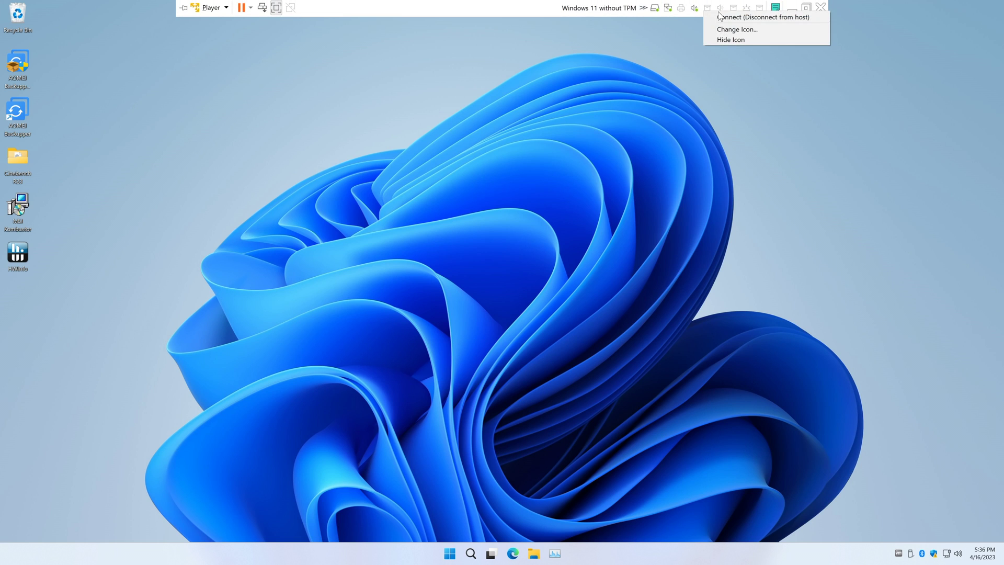
{"action": "left_click", "coordinate": [717, 13]}
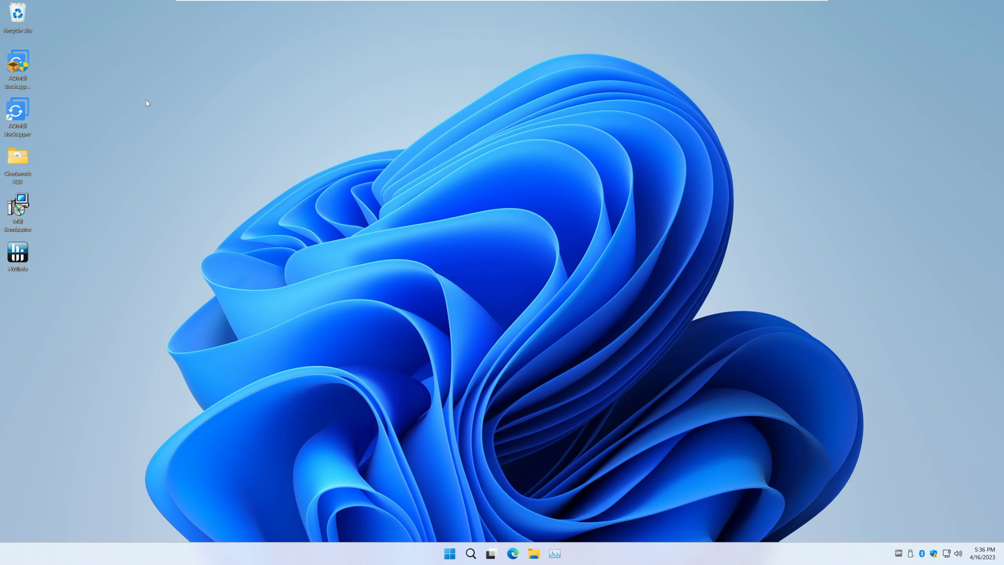
{"action": "double_click", "coordinate": [18, 115]}
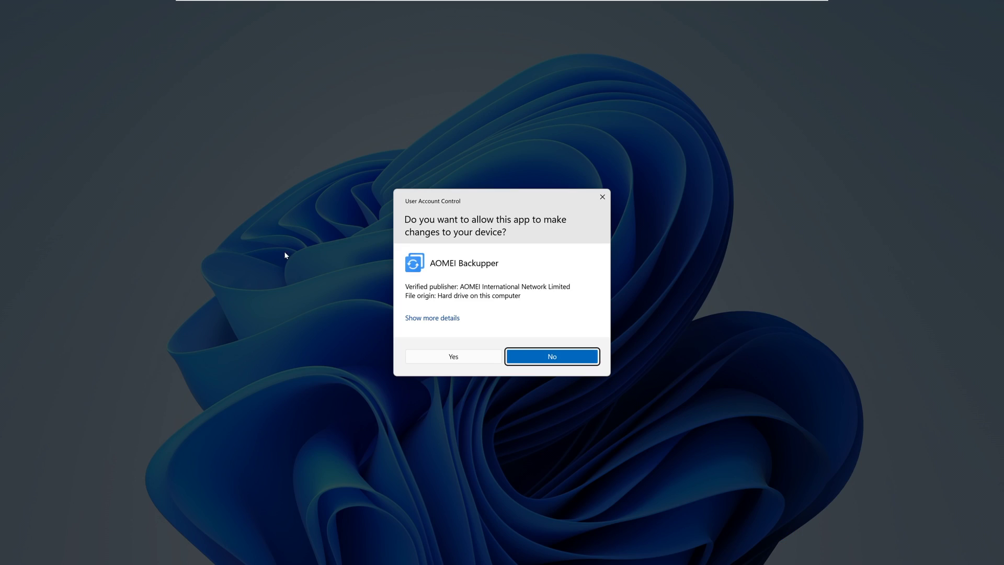
Approve UAC, then set up a System Clone onto the D: Files partition with SSD Alignment enabled
{"action": "left_click", "coordinate": [424, 358]}
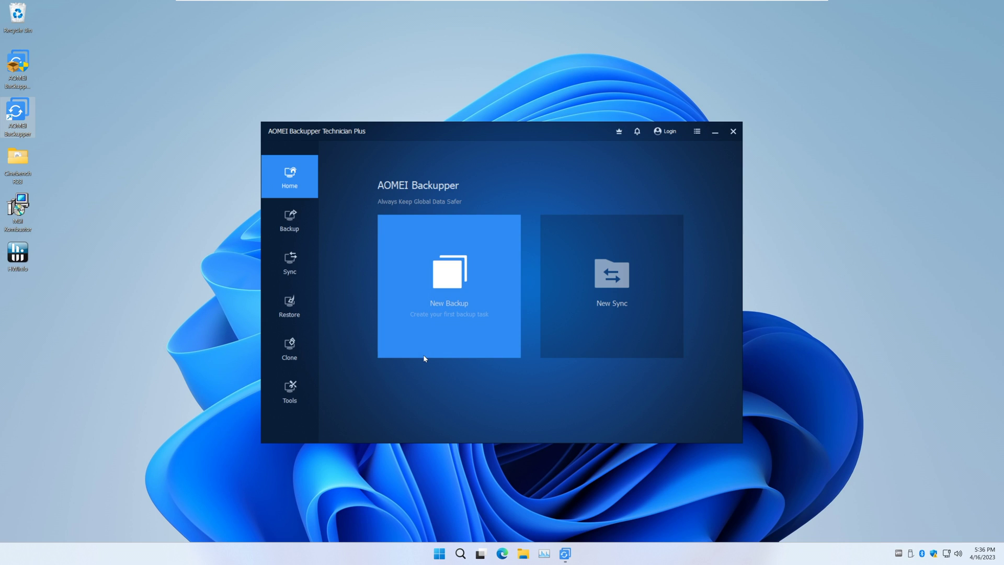
{"action": "left_click", "coordinate": [291, 360]}
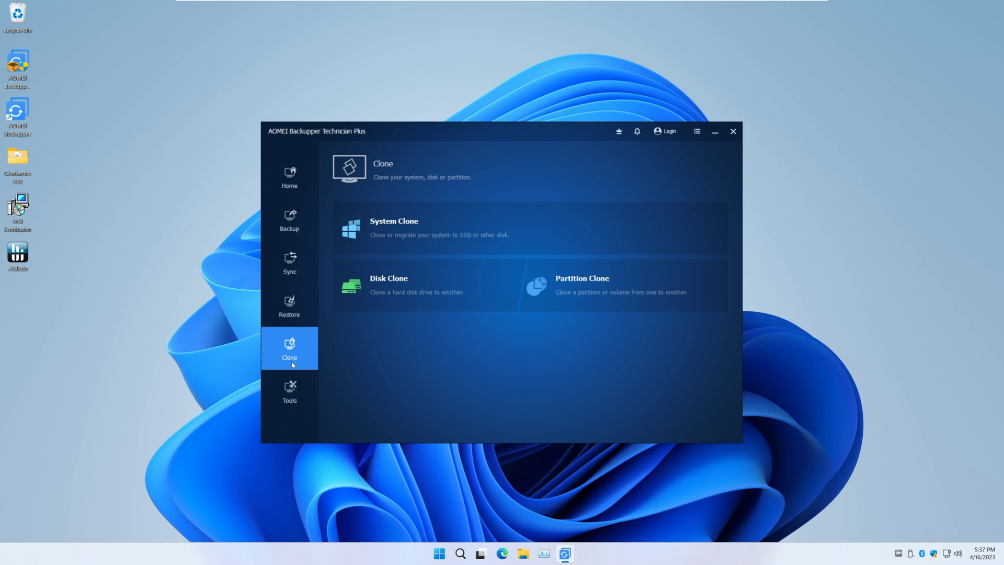
{"action": "left_click", "coordinate": [399, 229]}
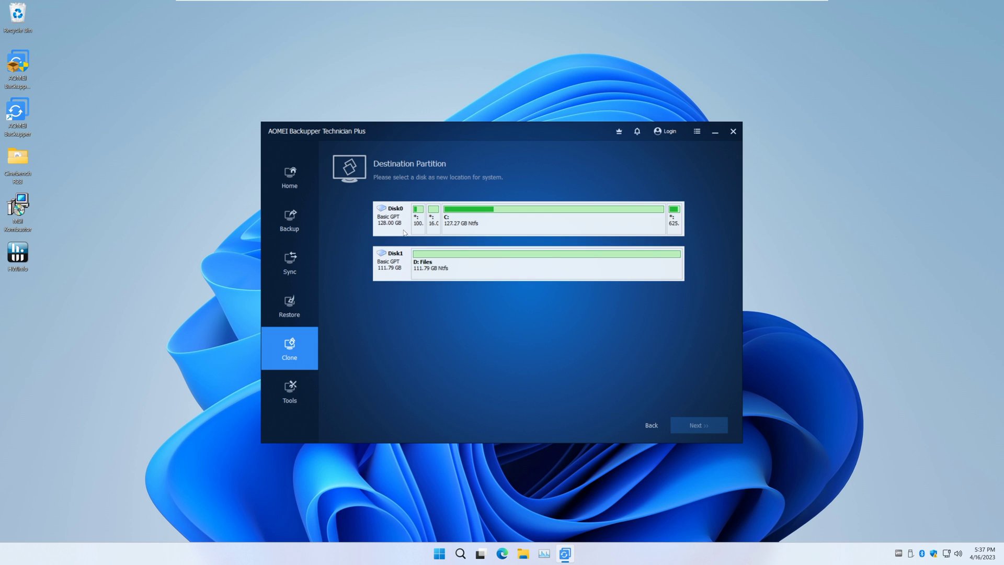
{"action": "left_click", "coordinate": [454, 266]}
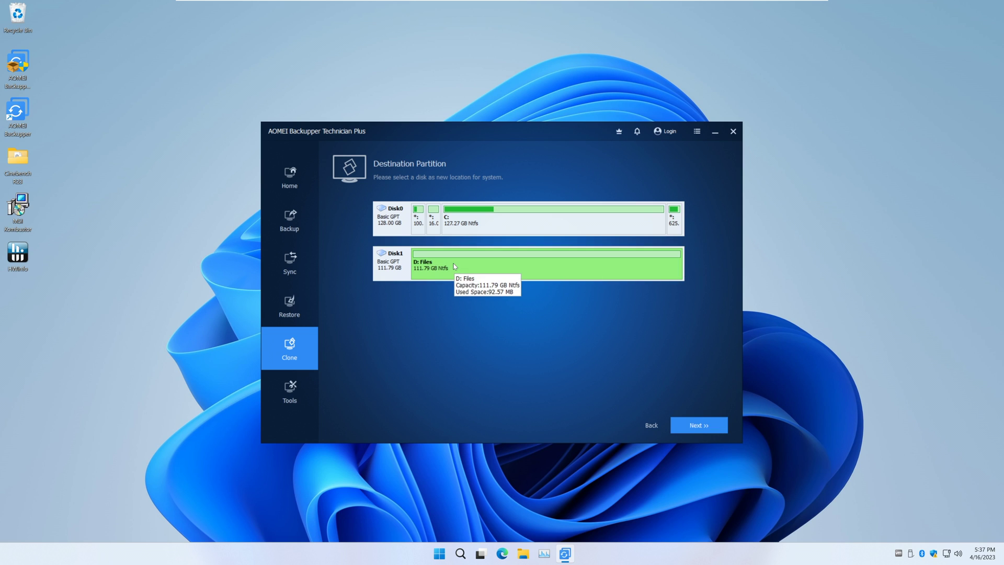
{"action": "left_click", "coordinate": [692, 428]}
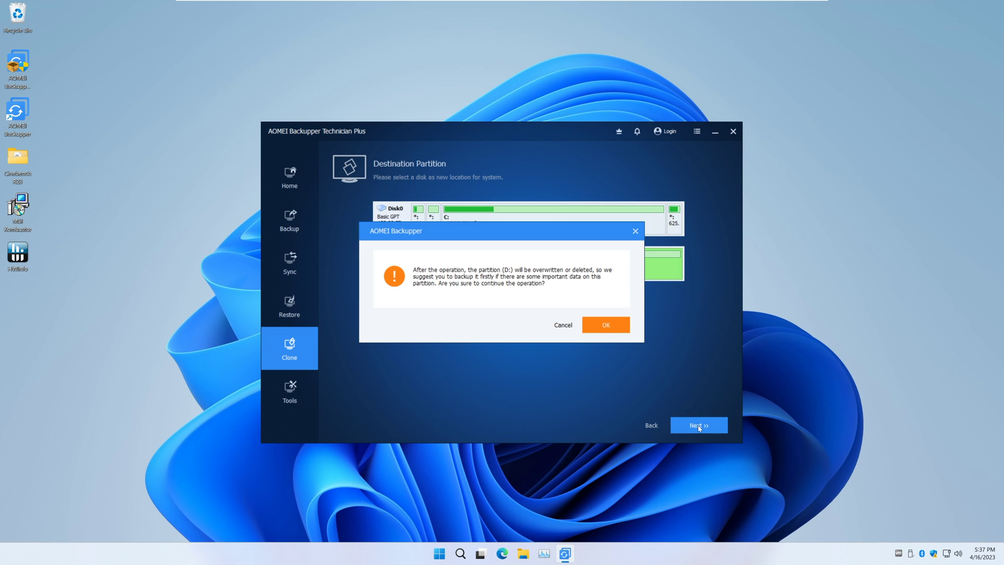
{"action": "left_click", "coordinate": [600, 326]}
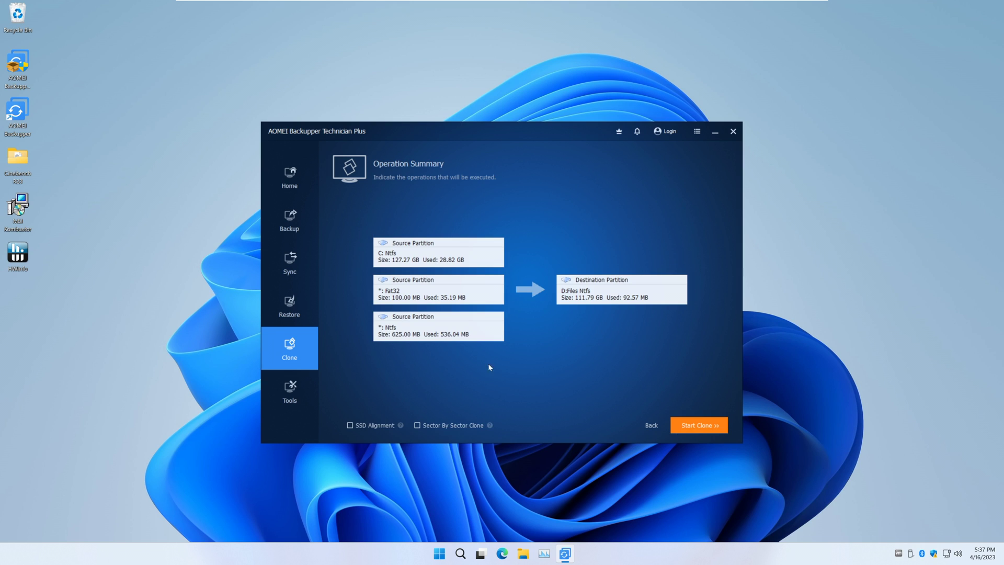
{"action": "left_click", "coordinate": [377, 426]}
{"action": "left_click", "coordinate": [524, 553]}
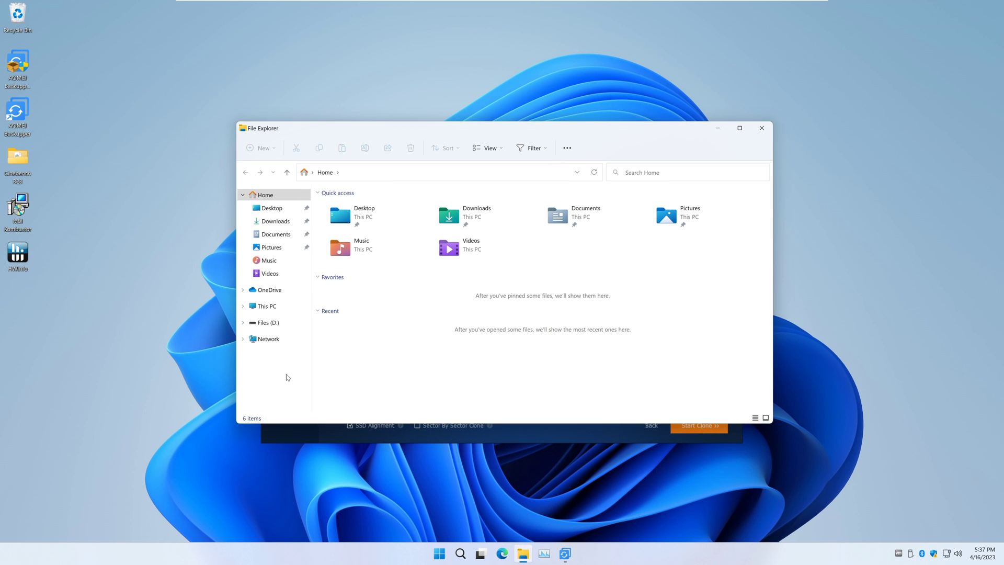
{"action": "left_click", "coordinate": [267, 307]}
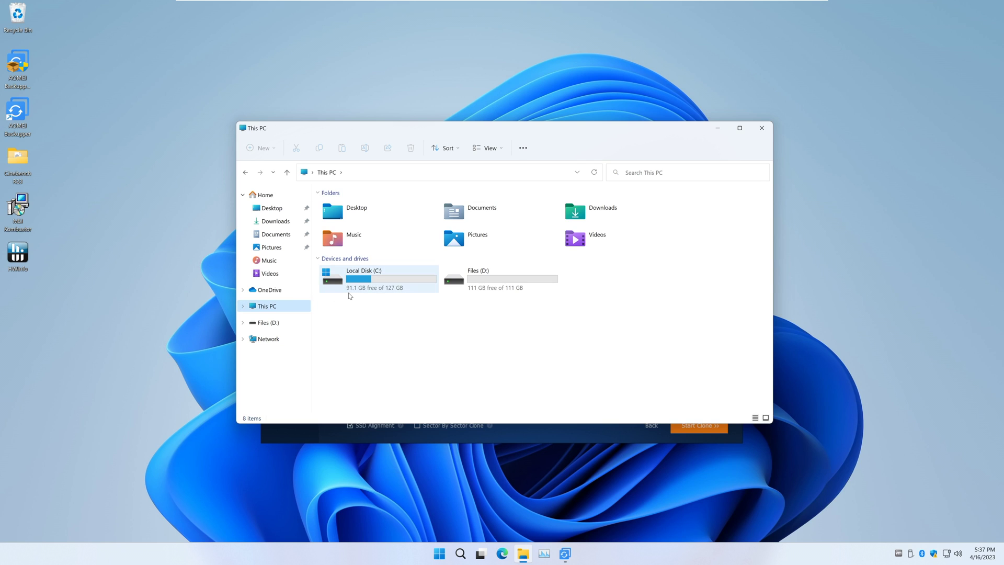
{"action": "right_click", "coordinate": [381, 286]}
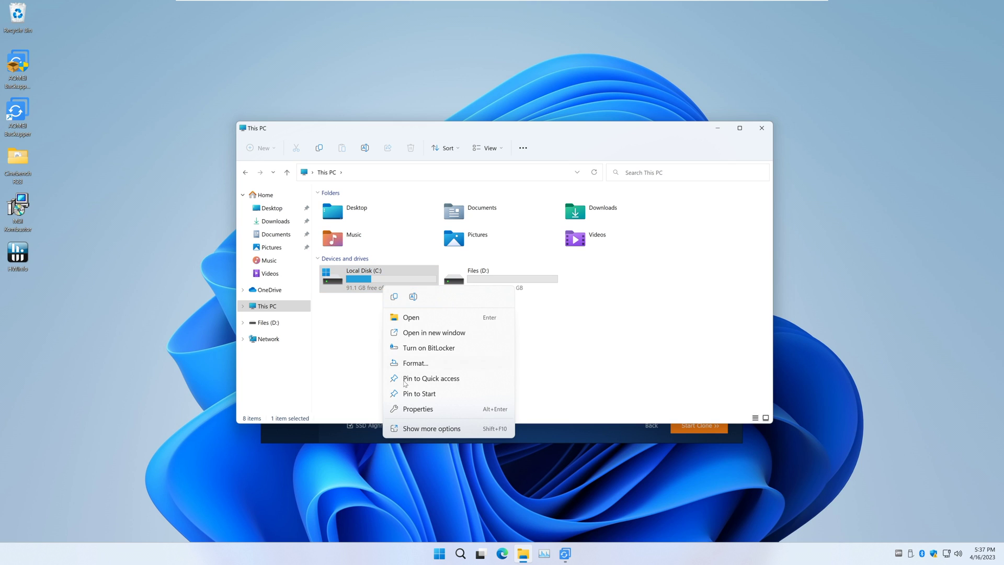
{"action": "left_click", "coordinate": [410, 410]}
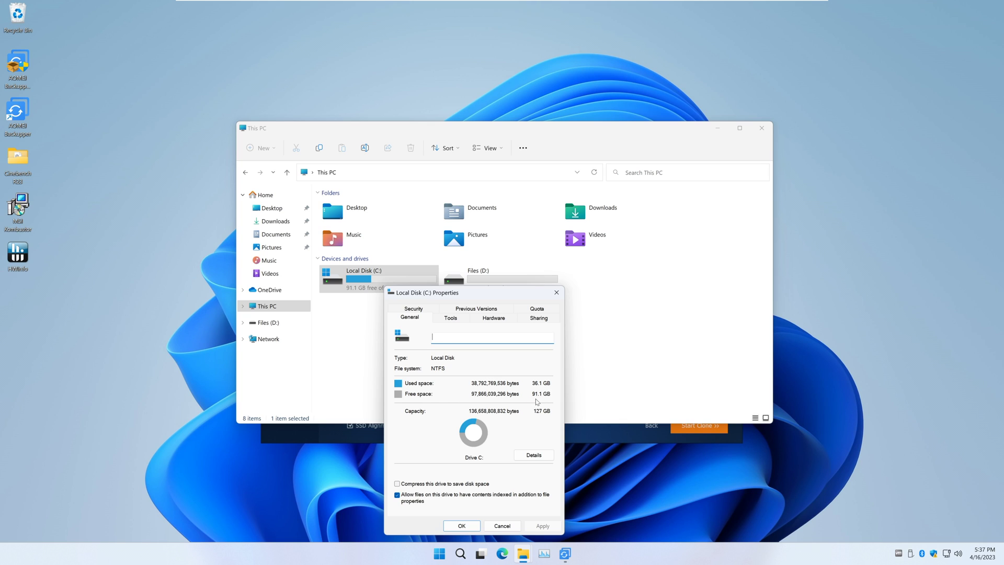
{"action": "left_click", "coordinate": [463, 526]}
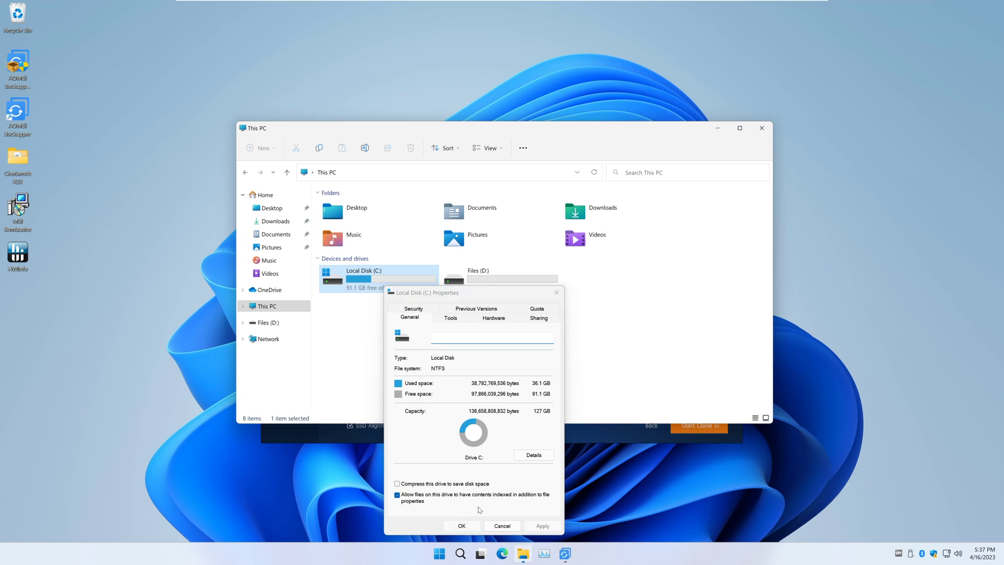
{"action": "left_click", "coordinate": [677, 291]}
{"action": "left_click", "coordinate": [762, 128]}
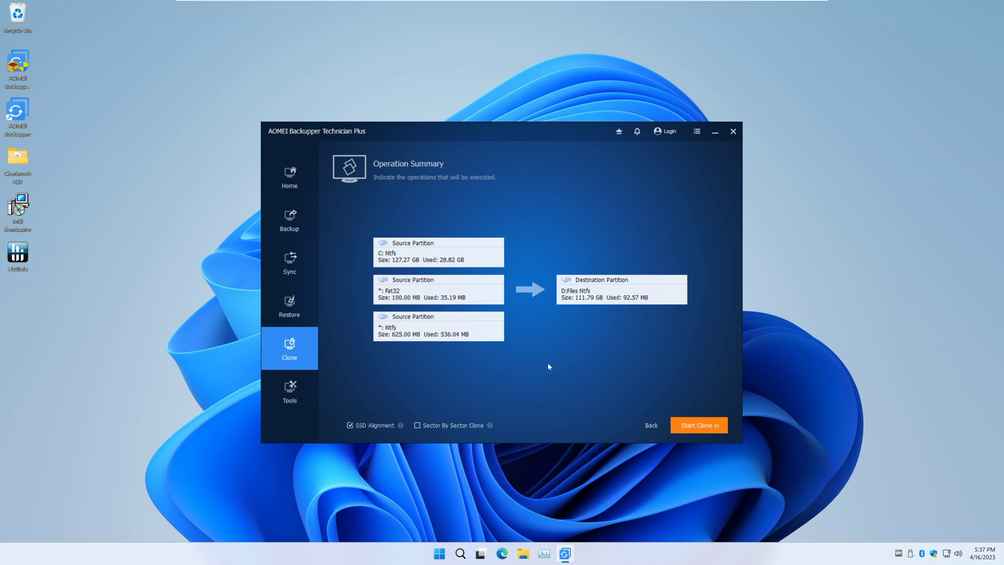
Run the system clone to D: and dismiss the completion message
{"action": "left_click", "coordinate": [701, 433]}
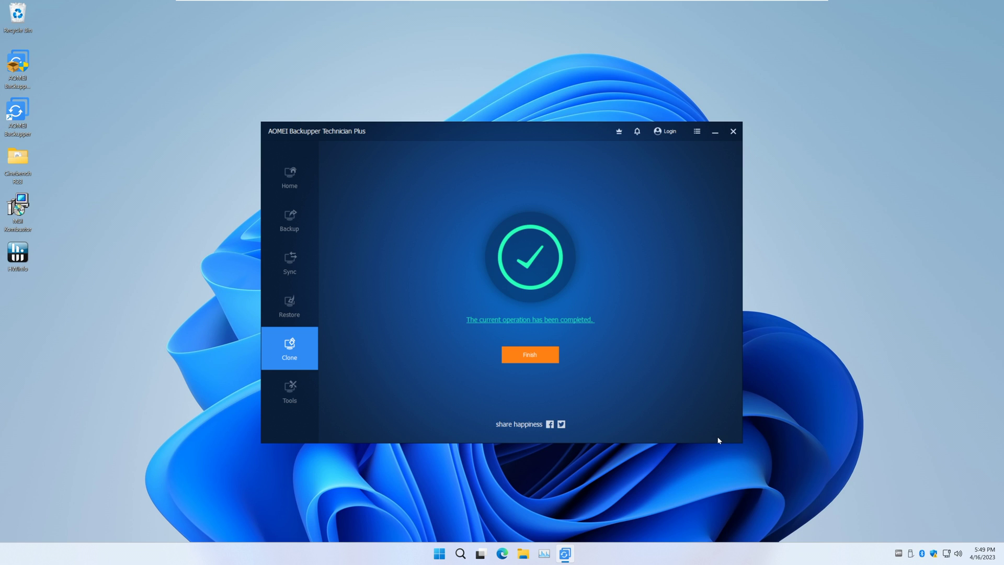
{"action": "left_click", "coordinate": [525, 357]}
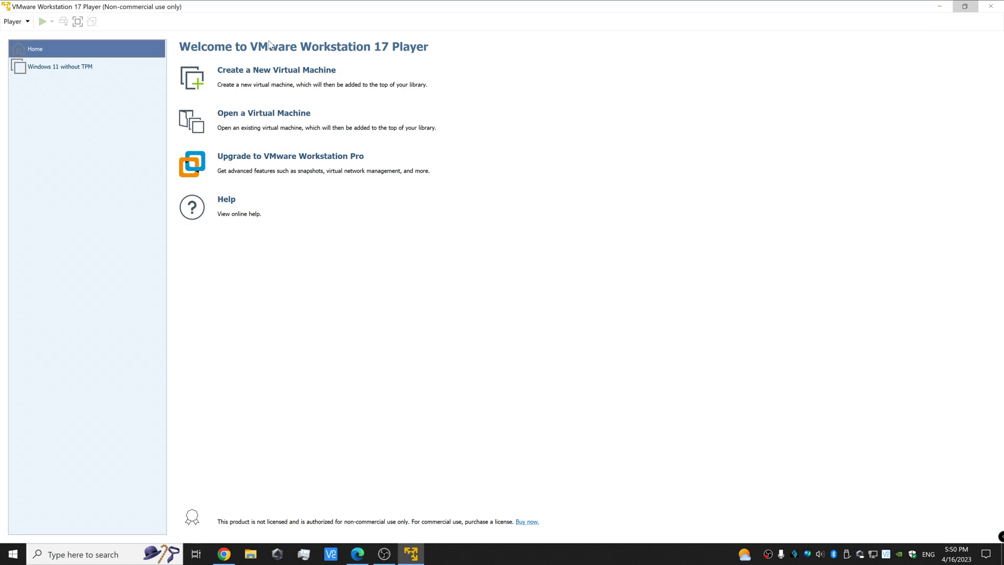
Create a new Windows 11 x64 virtual machine, advancing the wizard to its final summary
{"action": "left_click", "coordinate": [334, 75]}
{"action": "left_click", "coordinate": [549, 374]}
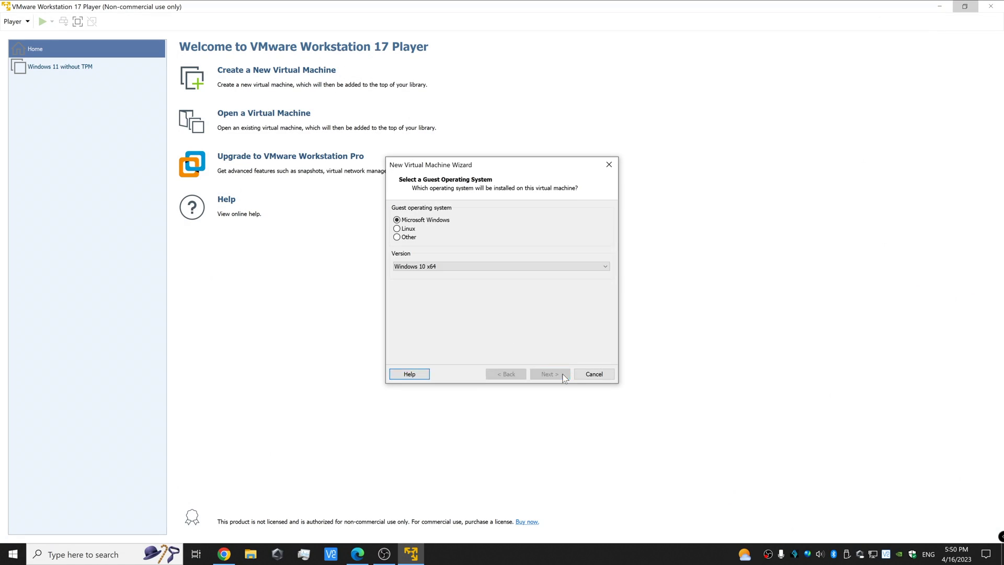
{"action": "left_click", "coordinate": [550, 374]}
{"action": "left_click", "coordinate": [549, 374]}
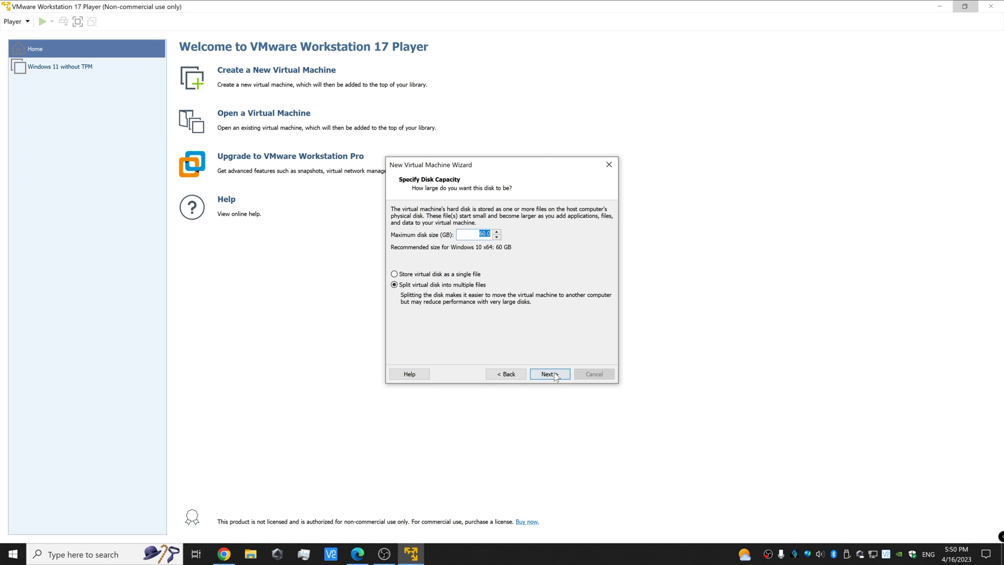
{"action": "left_click", "coordinate": [549, 374]}
Give the VM 6144 MB memory and 8 processors, finish it, then open Documents in File Explorer
{"action": "left_click", "coordinate": [434, 312]}
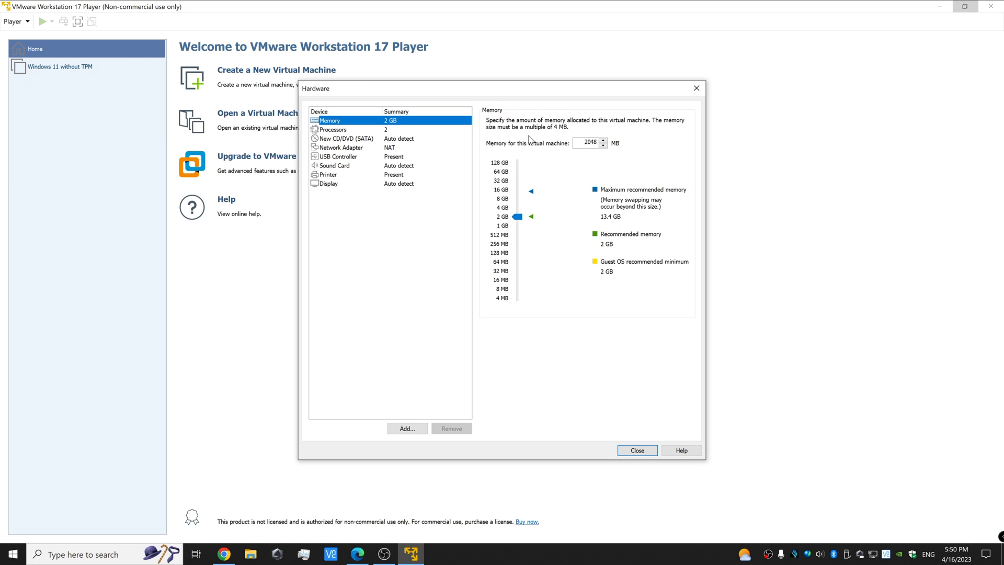
{"action": "key", "text": "Tab"}
{"action": "type", "text": "6144"}
{"action": "left_click", "coordinate": [333, 129]}
{"action": "left_click", "coordinate": [586, 119]}
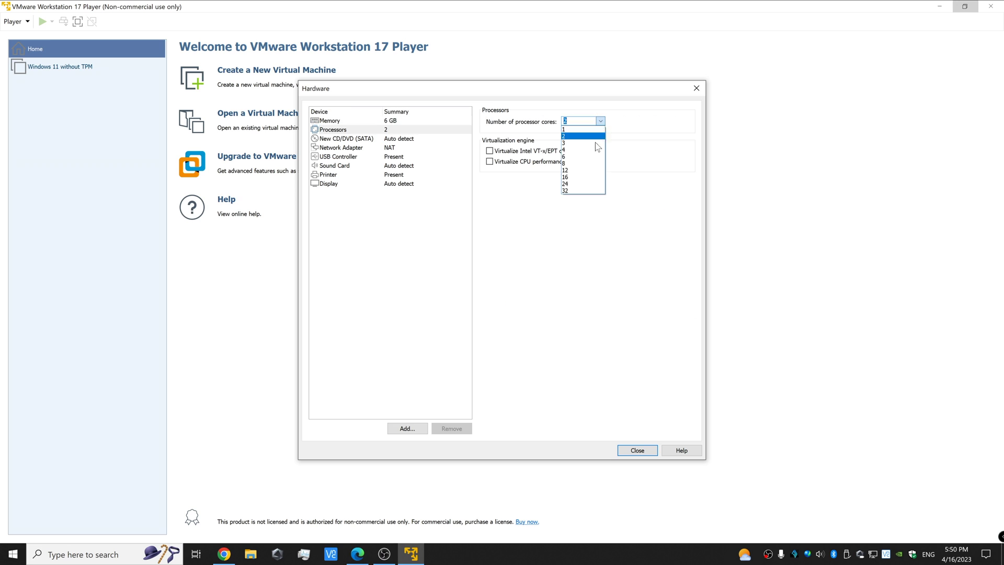
{"action": "left_click", "coordinate": [581, 164]}
{"action": "left_click", "coordinate": [637, 450]}
{"action": "left_click", "coordinate": [547, 373]}
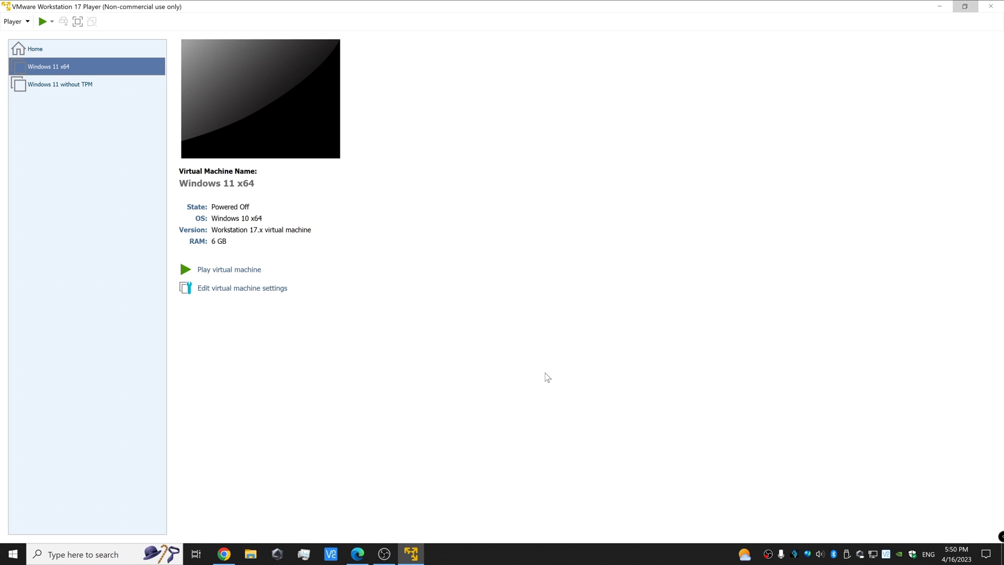
{"action": "left_click", "coordinate": [251, 553]}
{"action": "left_click", "coordinate": [242, 331]}
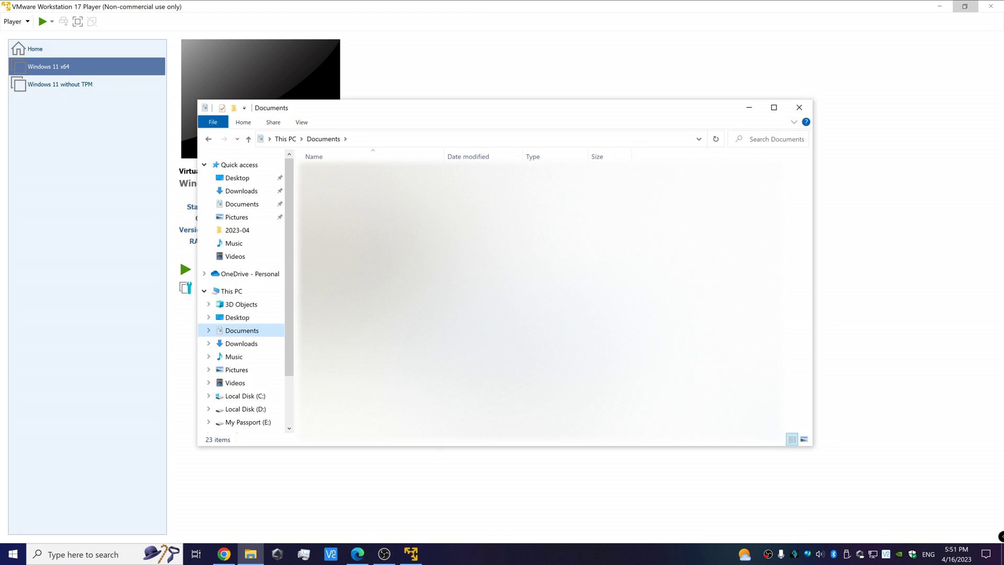
Open the Windows 11 x64 .vmx file from Virtual Machines in Notepad
{"action": "double_click", "coordinate": [334, 322]}
{"action": "double_click", "coordinate": [340, 184]}
{"action": "right_click", "coordinate": [346, 208]}
{"action": "mouse_move", "coordinate": [397, 288]}
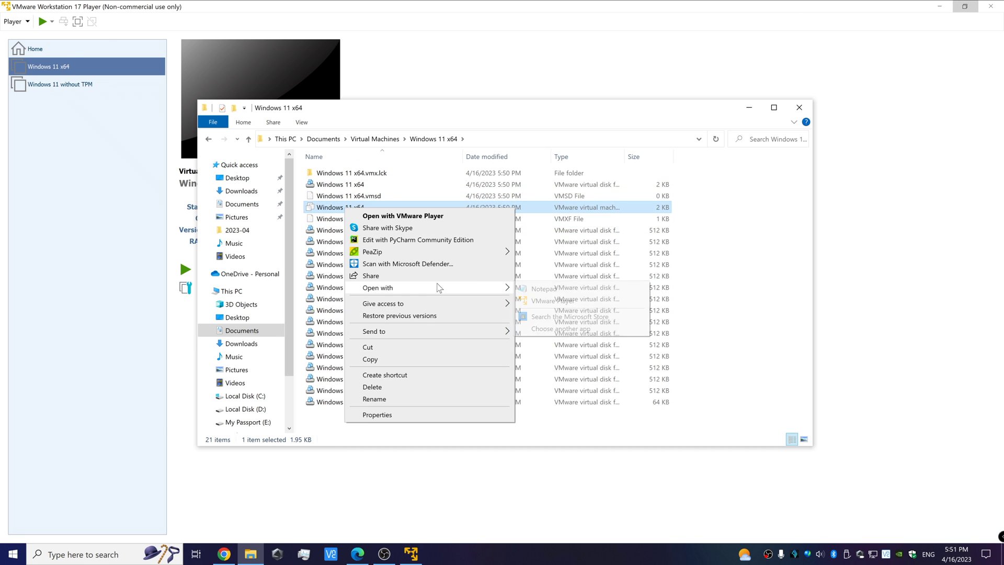
{"action": "left_click", "coordinate": [543, 289]}
Append ulm.disableMitigations = "TRUE" at the end of the file, save, and close
{"action": "key", "text": "ctrl+End"}
{"action": "type", "text": "ulm."}
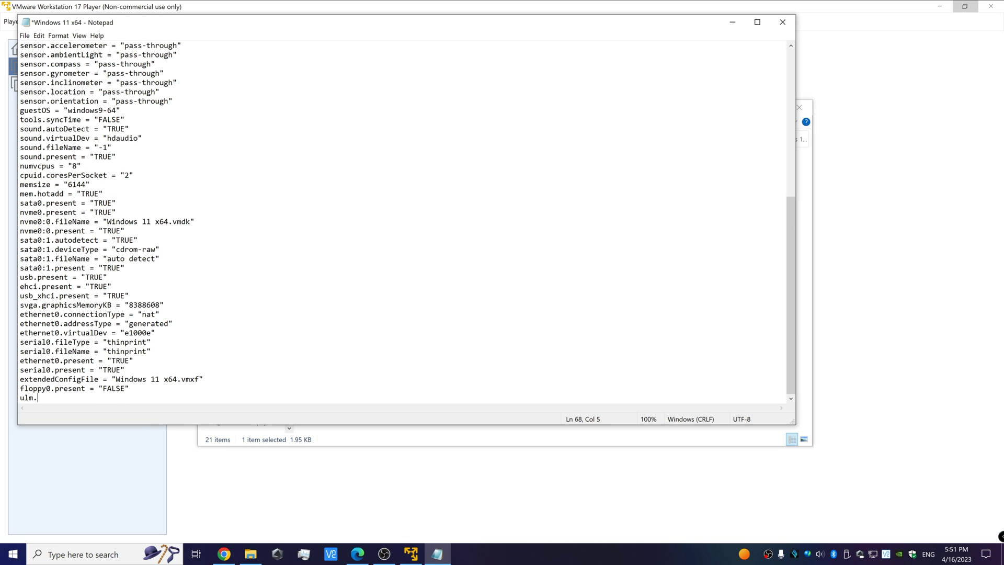
{"action": "type", "text": "disableMitigations = \"TRUE\""}
{"action": "key", "text": "ctrl+s"}
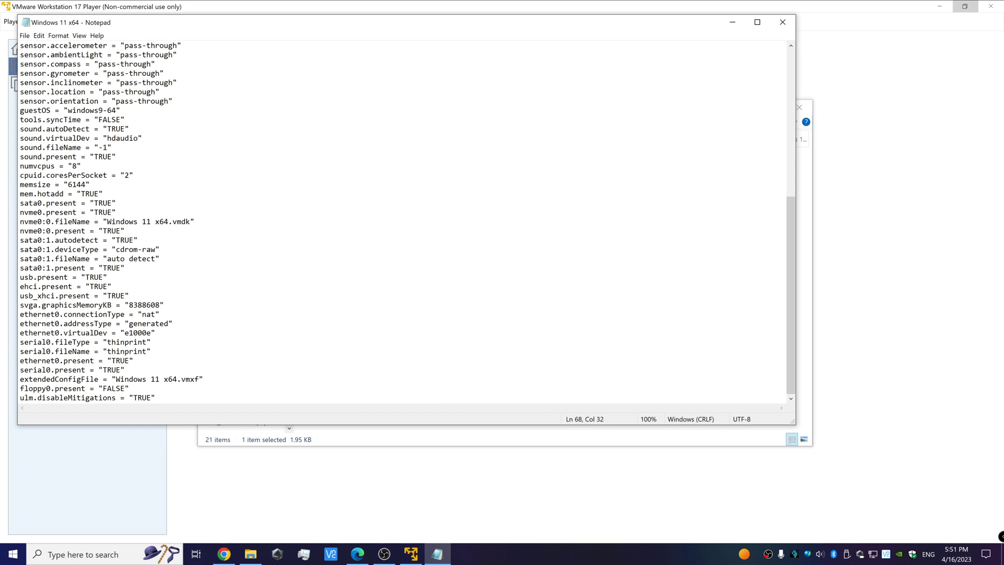
{"action": "key", "text": "alt+F4"}
{"action": "key", "text": "alt+F4"}
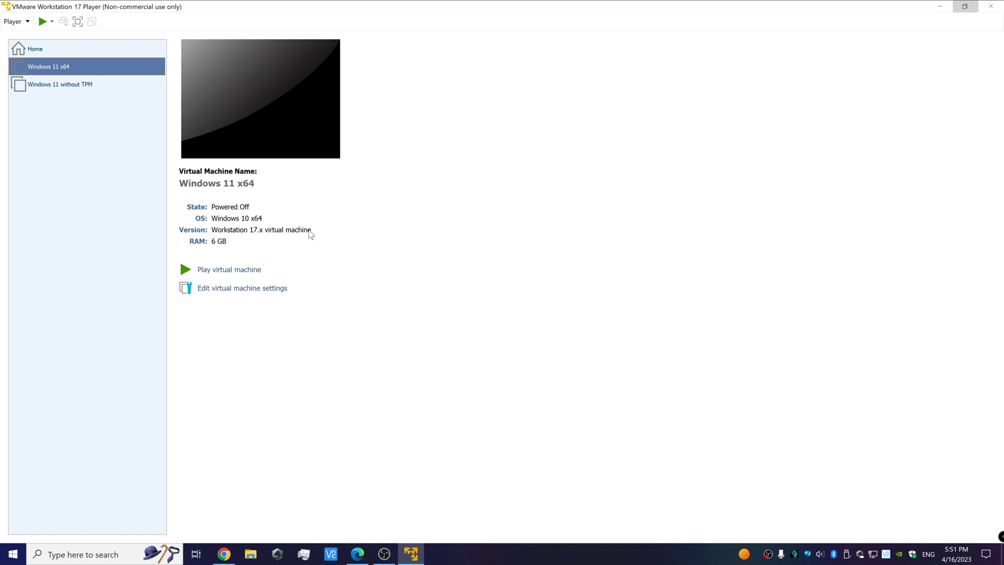
Power on the Windows 11 x64 VM, connect the external USB disk, and restart into Boot Manager
{"action": "left_click", "coordinate": [246, 270]}
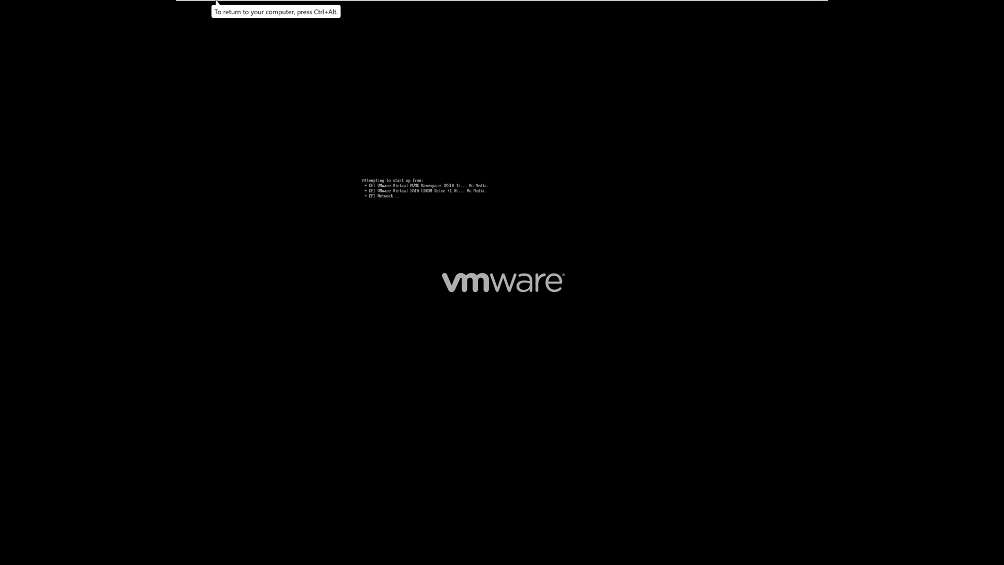
{"action": "mouse_move", "coordinate": [589, 1]}
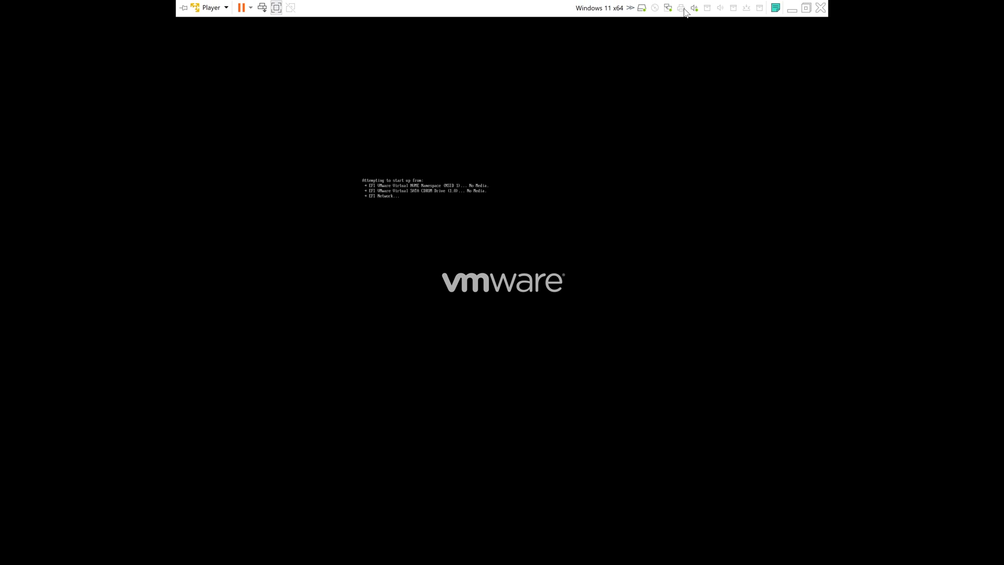
{"action": "left_click", "coordinate": [711, 9]}
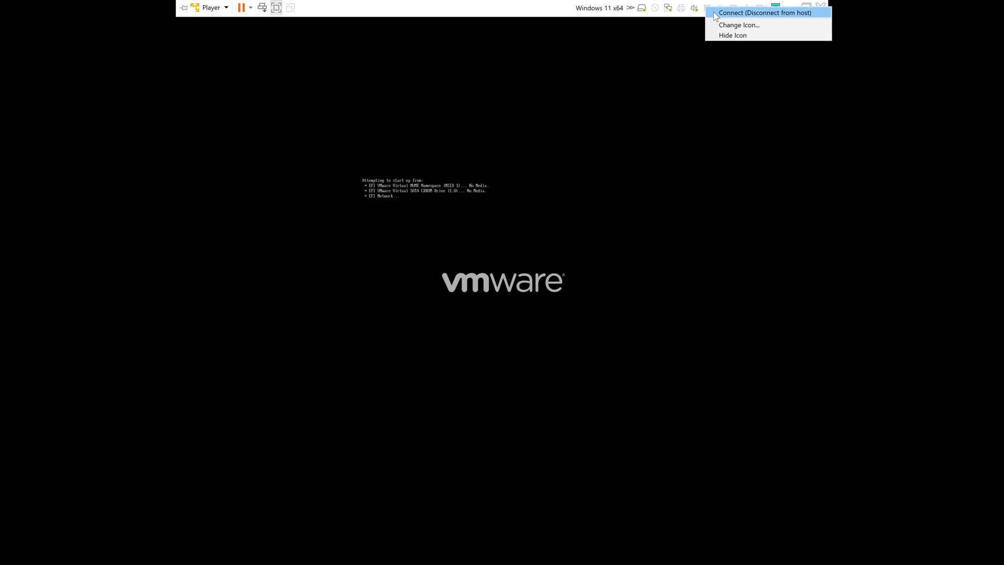
{"action": "left_click", "coordinate": [713, 12]}
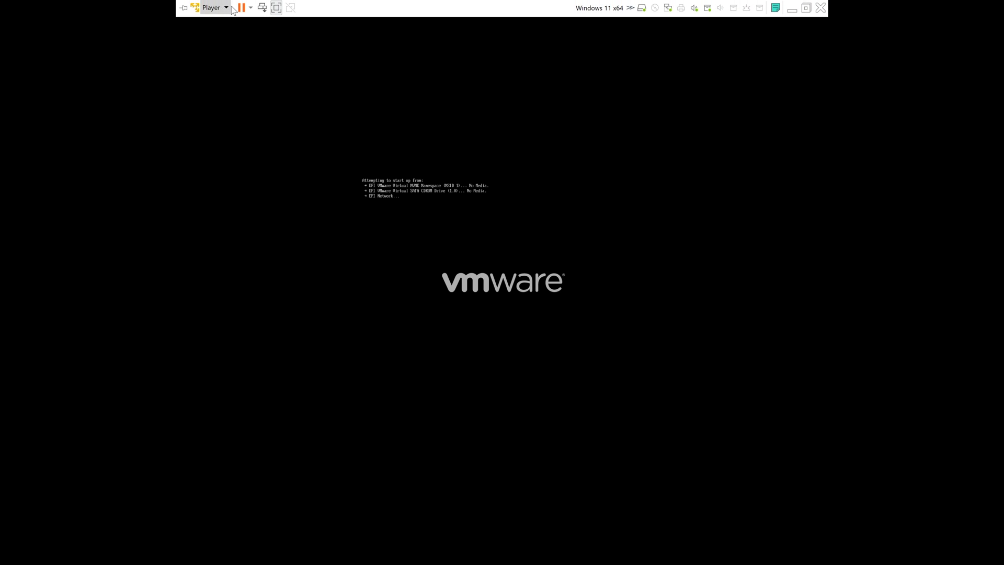
{"action": "left_click", "coordinate": [250, 7]}
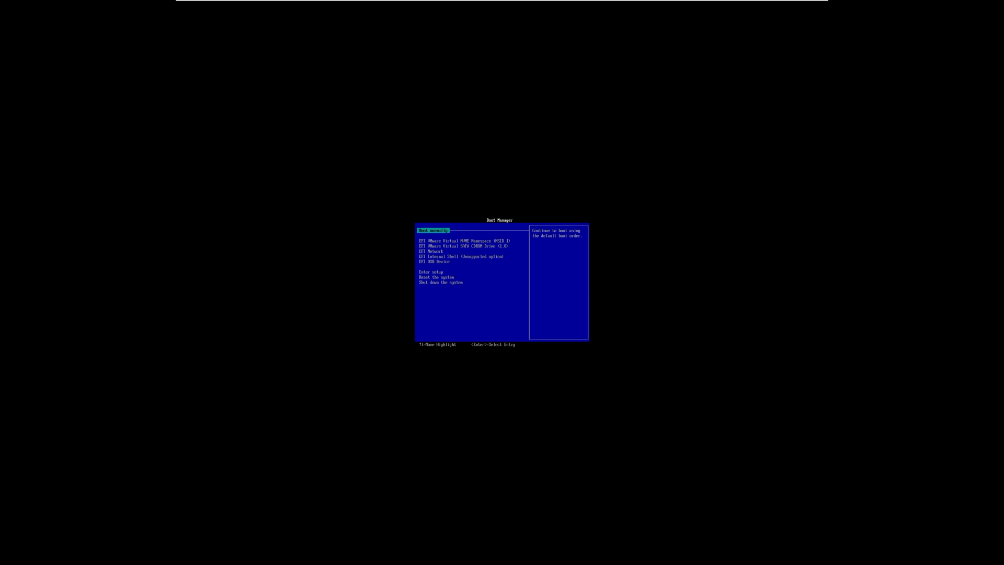
Boot the VM from the EFI USB Device entry in Boot Manager
{"action": "key", "text": "Down"}
{"action": "key", "text": "Down"}
{"action": "key", "text": "Down"}
{"action": "key", "text": "Down"}
{"action": "key", "text": "Down"}
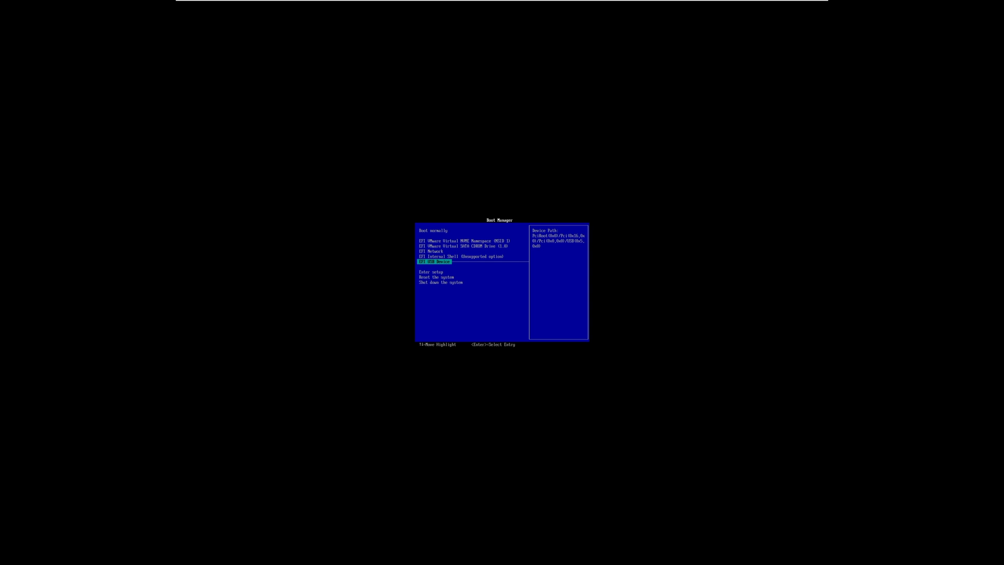
{"action": "key", "text": "Return"}
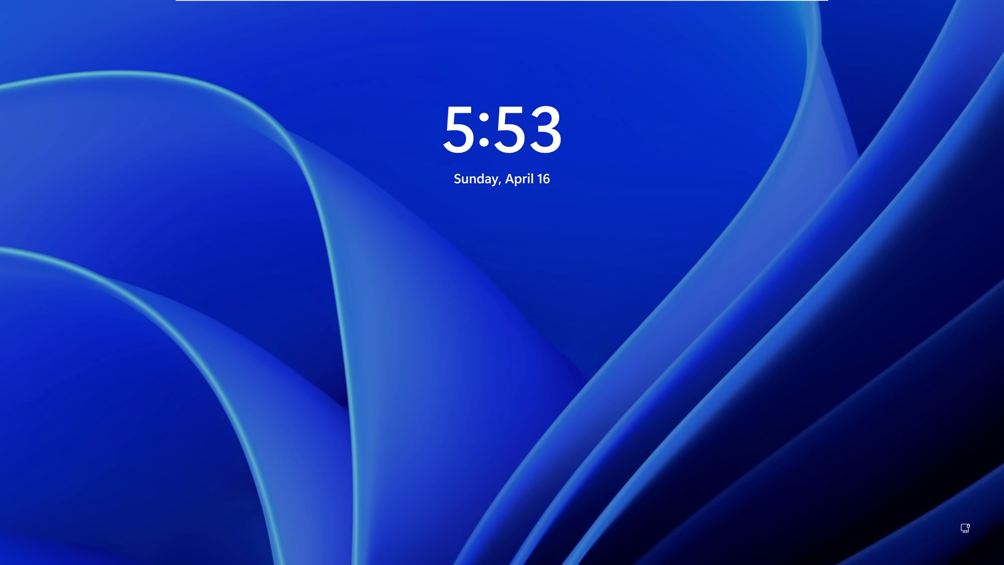
Dismiss the lock screen and sign in to the cloned system with the account password
{"action": "key", "text": "Return"}
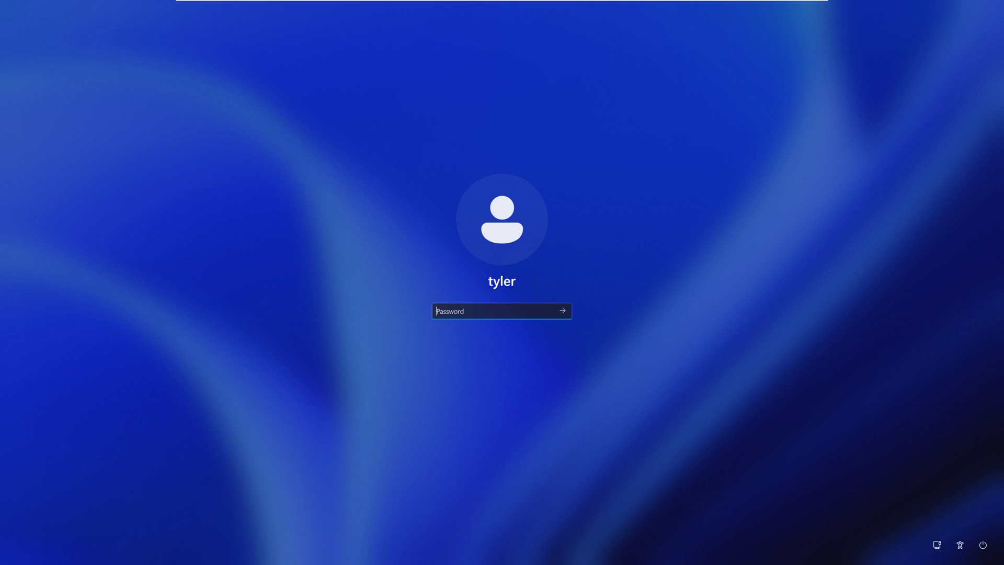
{"action": "type", "text": "••••••"}
{"action": "key", "text": "Return"}
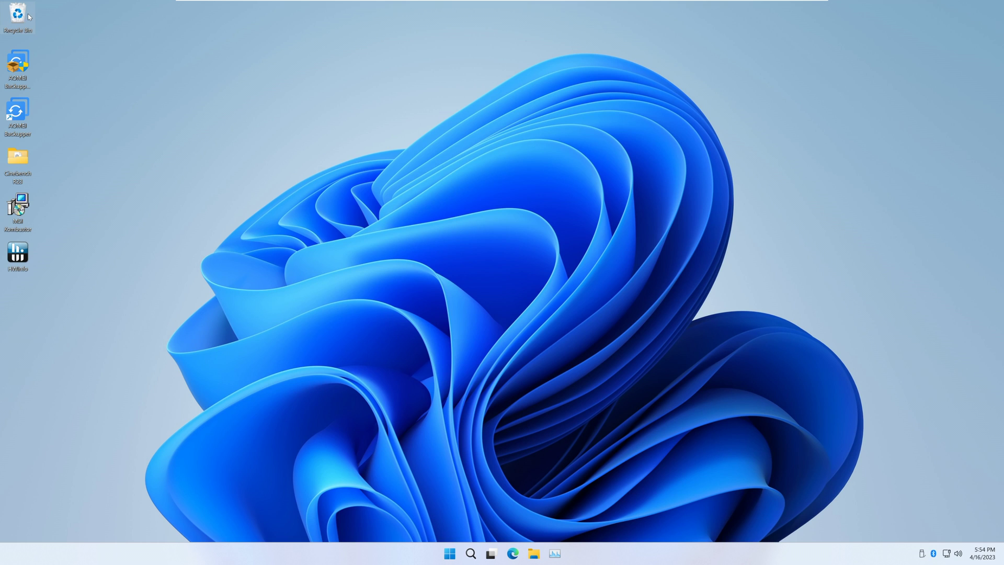
{"action": "left_click", "coordinate": [533, 554]}
{"action": "left_click", "coordinate": [296, 310]}
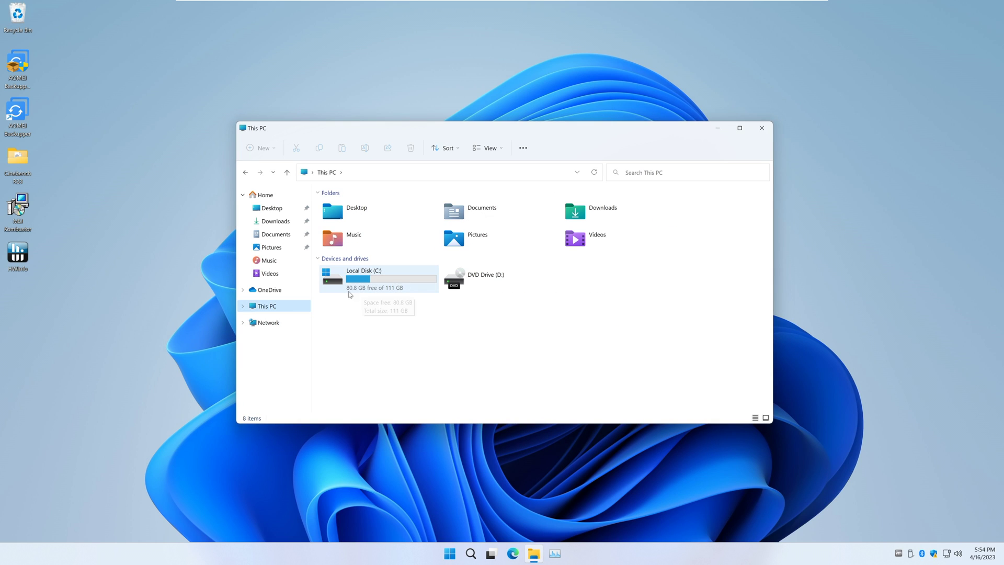
{"action": "double_click", "coordinate": [396, 281]}
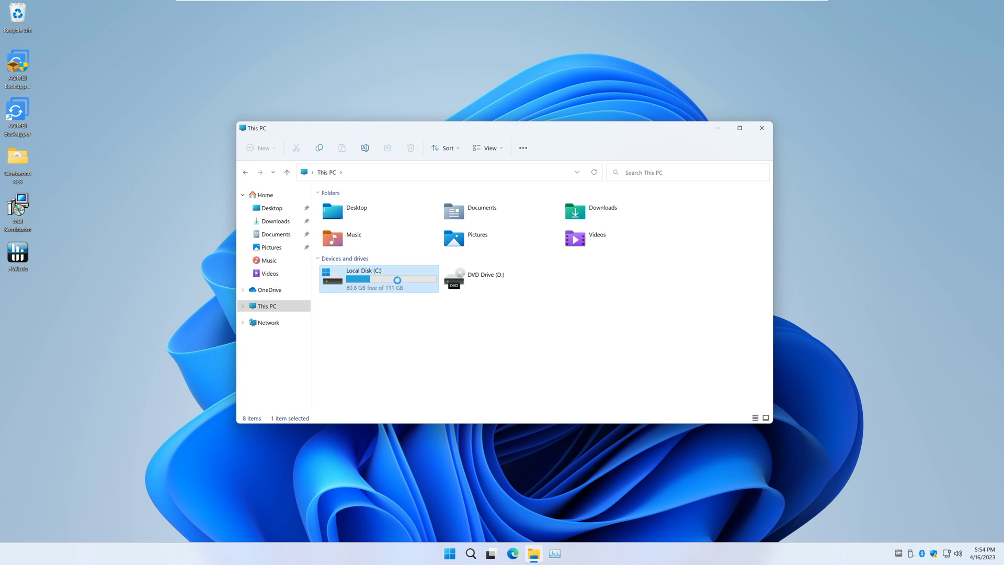
{"action": "right_click", "coordinate": [397, 281]}
{"action": "left_click", "coordinate": [441, 400]}
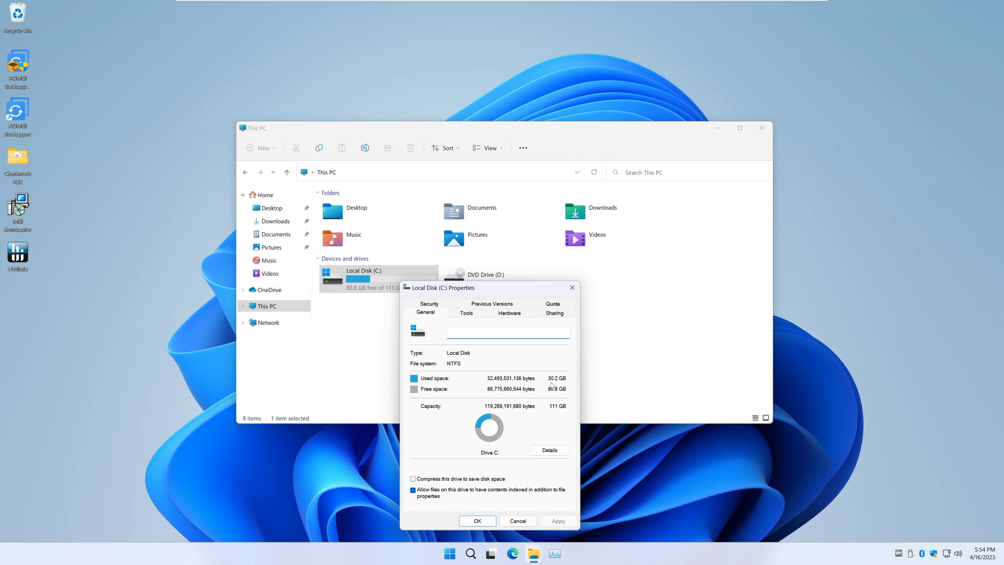
{"action": "left_click", "coordinate": [477, 521]}
{"action": "left_click", "coordinate": [533, 553]}
Launch AOMEI Backupper from Start's Recommended, then open Word with a blank document and minimize it
{"action": "left_click", "coordinate": [450, 553]}
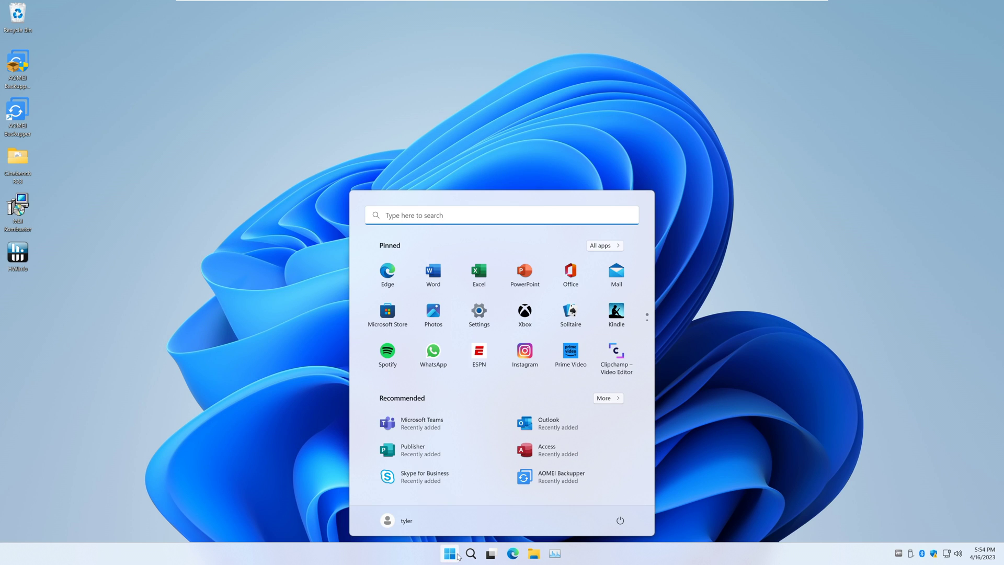
{"action": "left_click", "coordinate": [551, 468]}
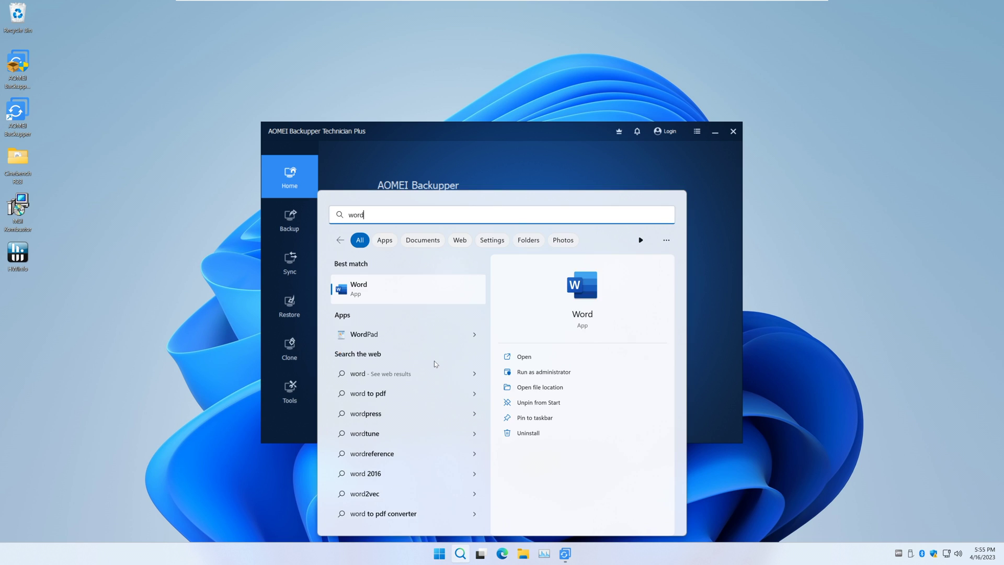
{"action": "key", "text": "Return"}
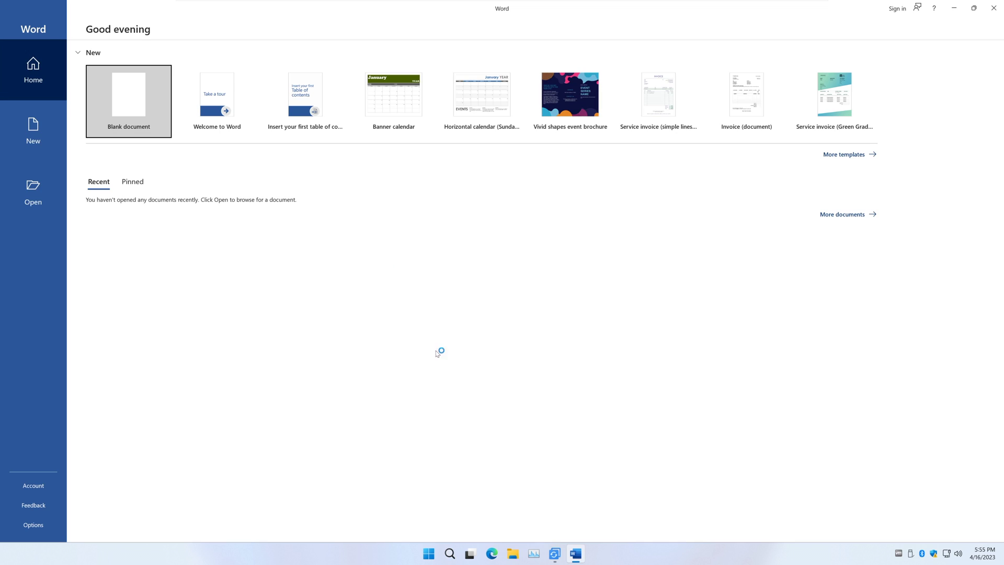
{"action": "left_click", "coordinate": [153, 118]}
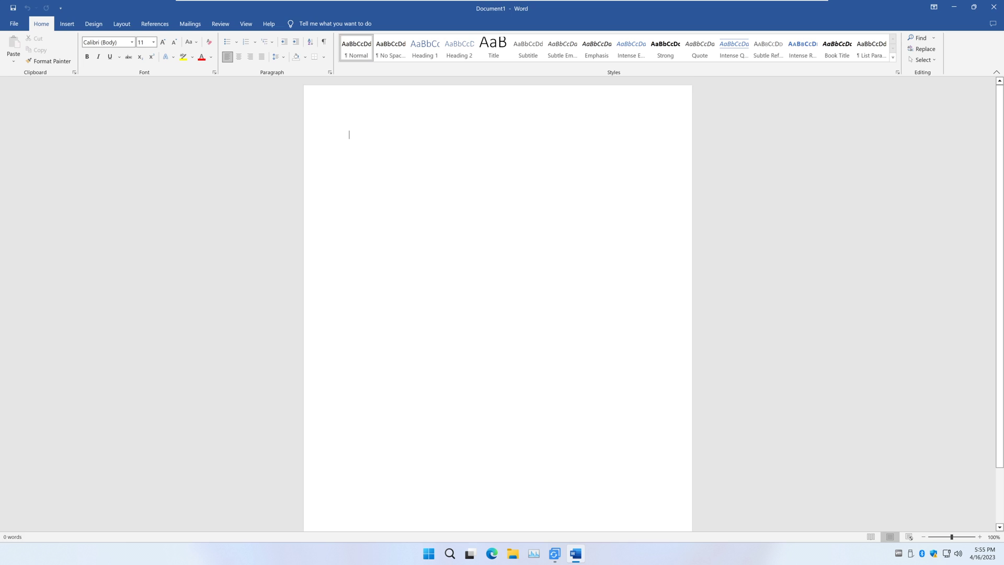
{"action": "left_click", "coordinate": [575, 553]}
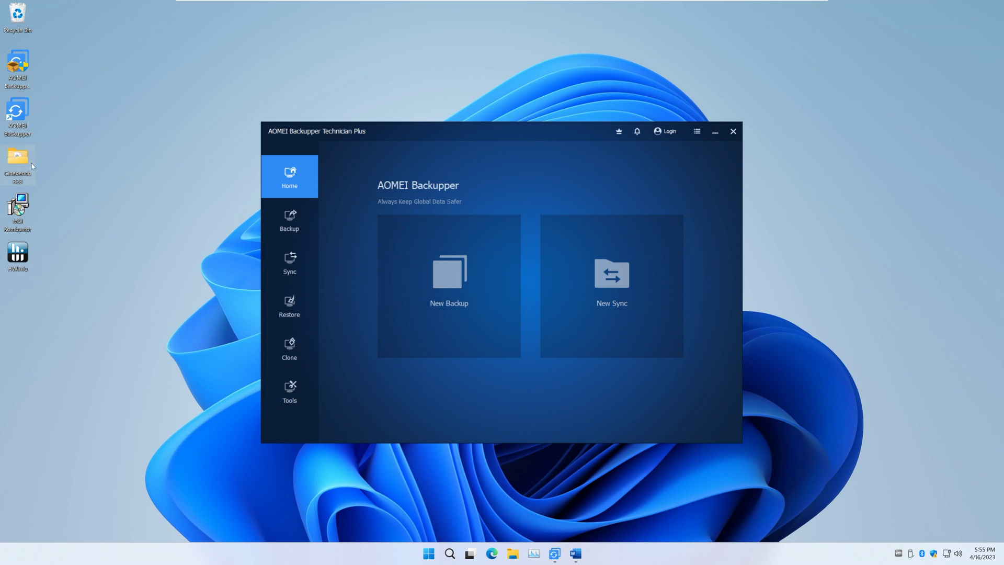